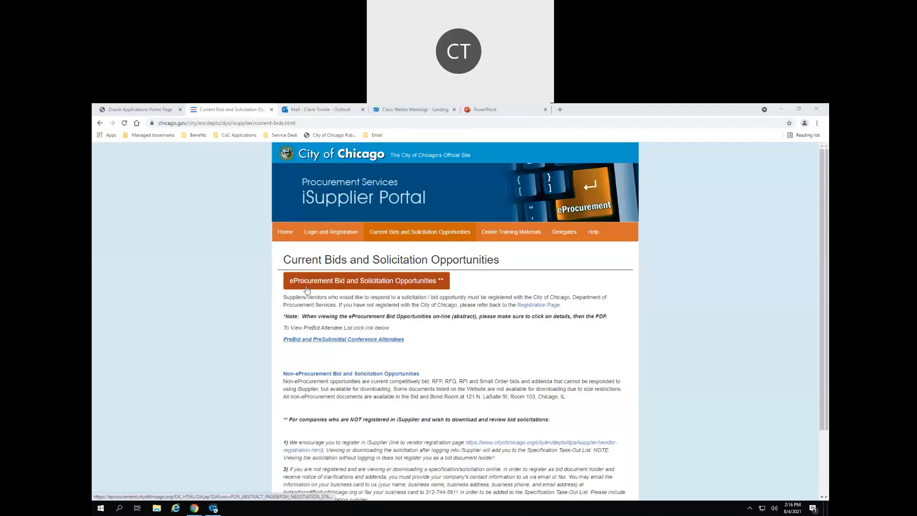
# - Open the eProcurement bid listings and view solicitation 7663.2, Consumable Library Supplies
pyautogui.click(396, 286)
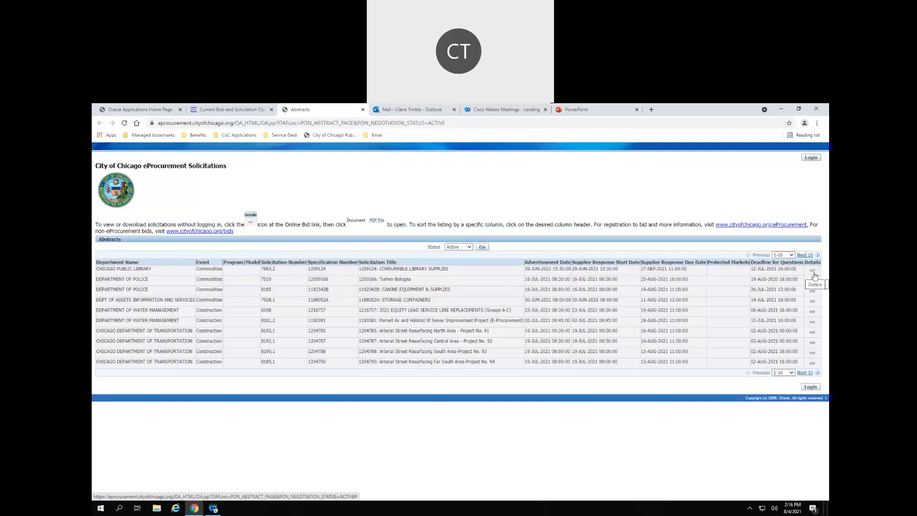
pyautogui.click(812, 273)
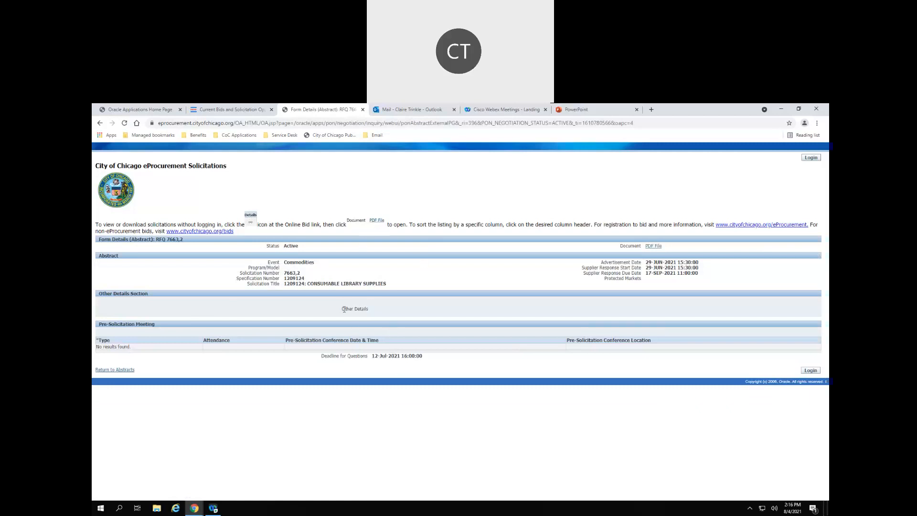
# - Go back to the solicitation Abstracts list, then switch to the Oracle Applications home page tab
pyautogui.click(116, 371)
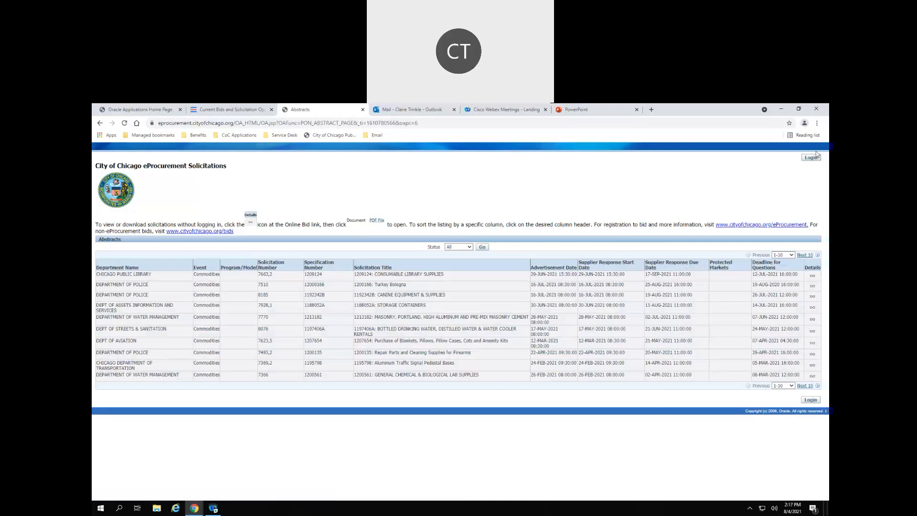
pyautogui.click(132, 110)
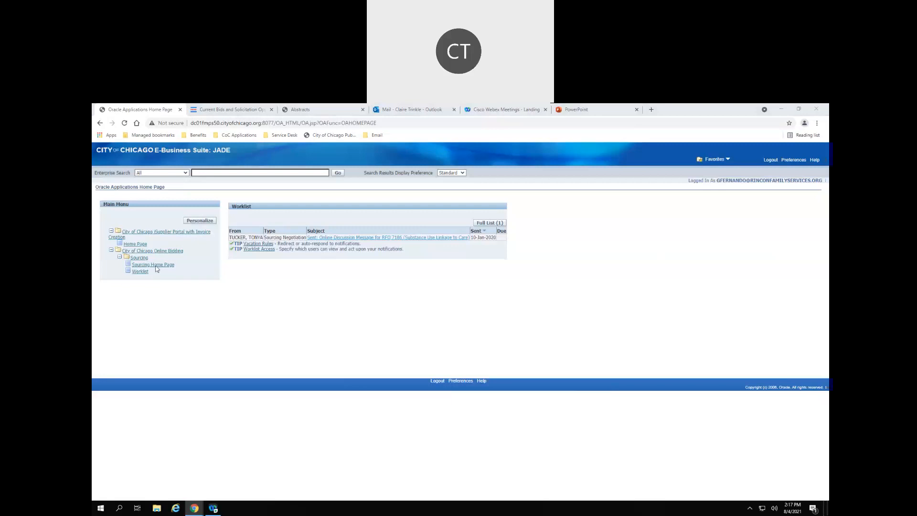
# - Expand City of Chicago Online Bidding > Sourcing in the Main Menu and open Sourcing Home Page
pyautogui.click(143, 251)
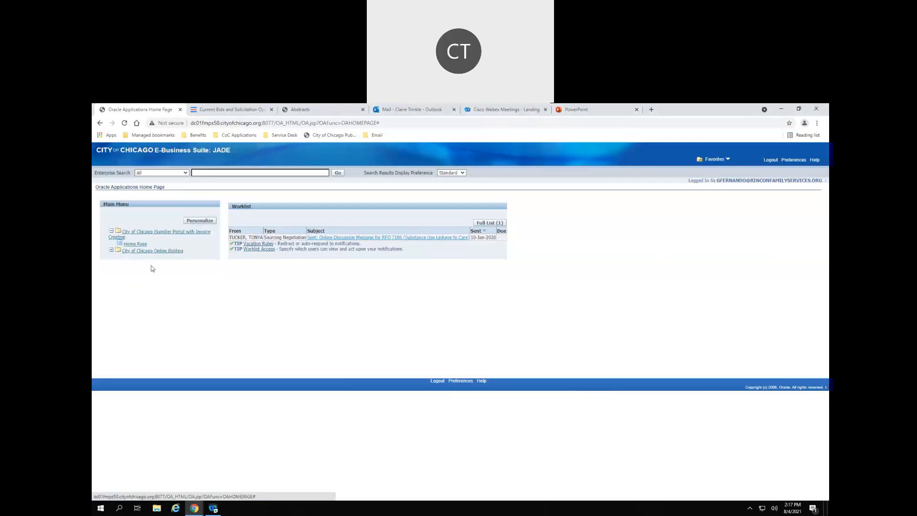
pyautogui.click(153, 252)
pyautogui.click(139, 258)
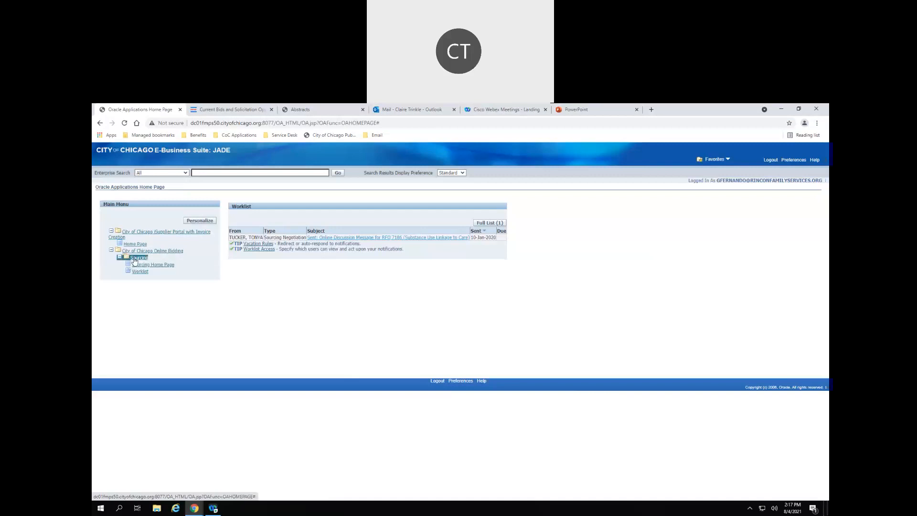
pyautogui.click(152, 265)
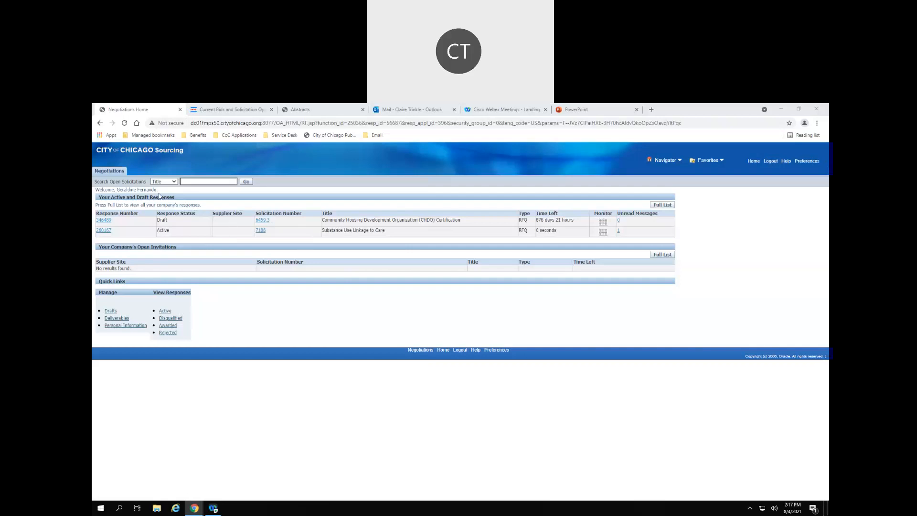
# - Search open solicitations by Number for 6459.3 and select the CHDO Certification RFQ
pyautogui.click(174, 181)
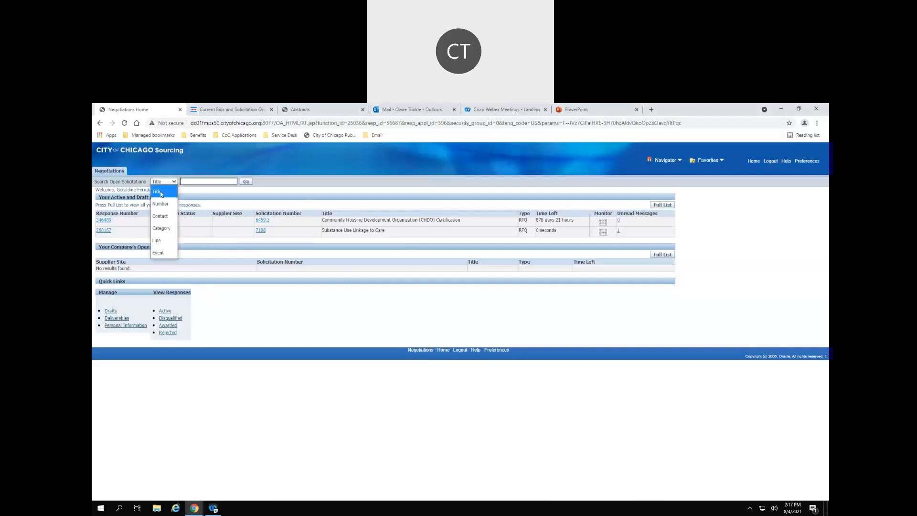
pyautogui.click(160, 204)
pyautogui.click(195, 182)
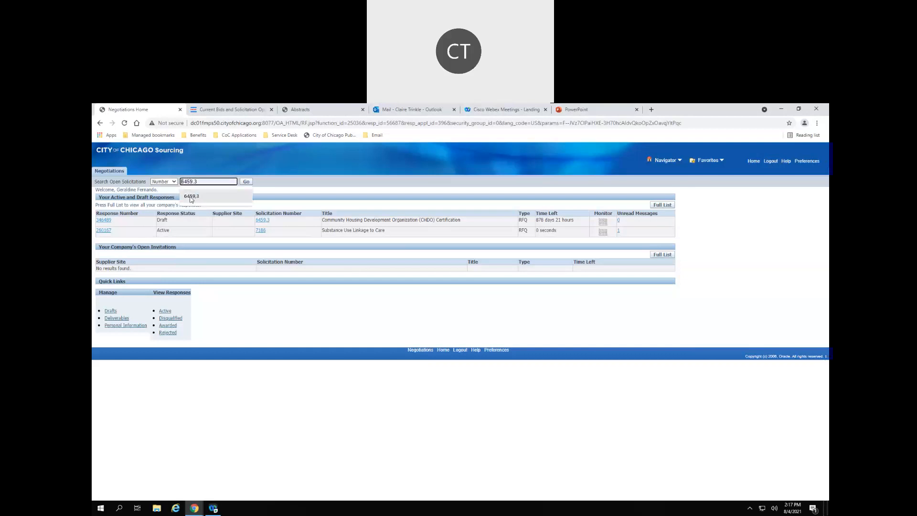
pyautogui.click(191, 196)
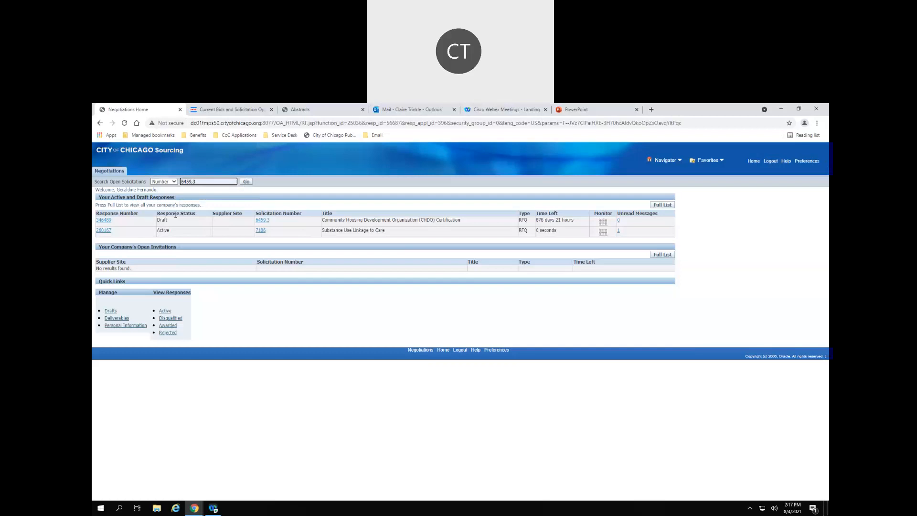
pyautogui.click(249, 193)
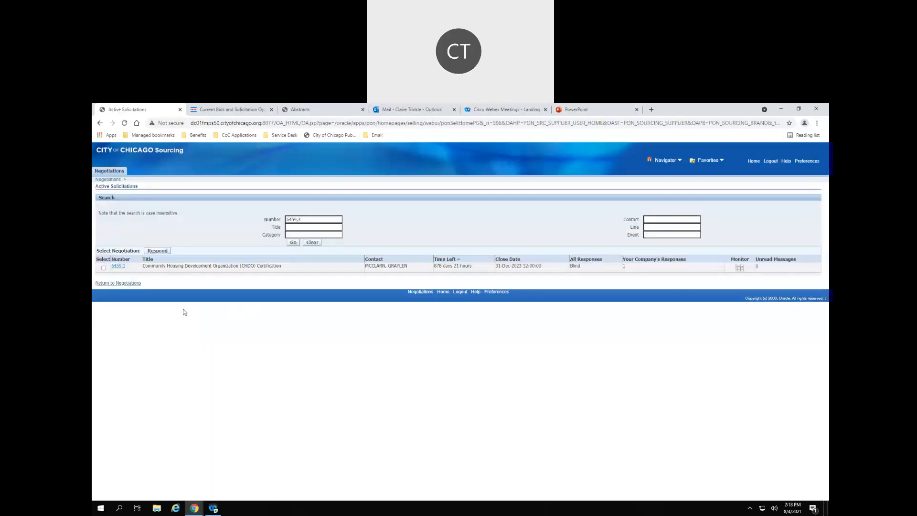
pyautogui.click(103, 268)
# - Respond to RFQ 6459.3, save a draft, and check the RFQ's Contact Information before returning to Negotiations
pyautogui.click(157, 252)
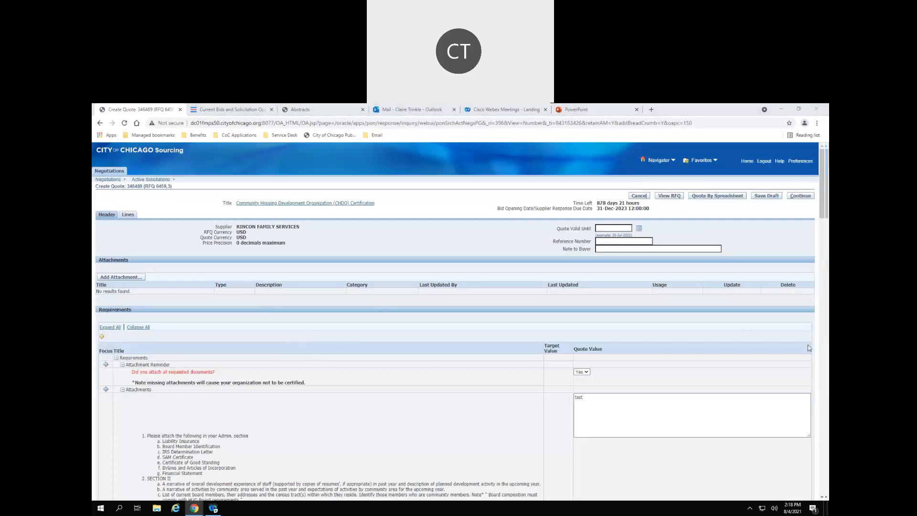
pyautogui.click(766, 196)
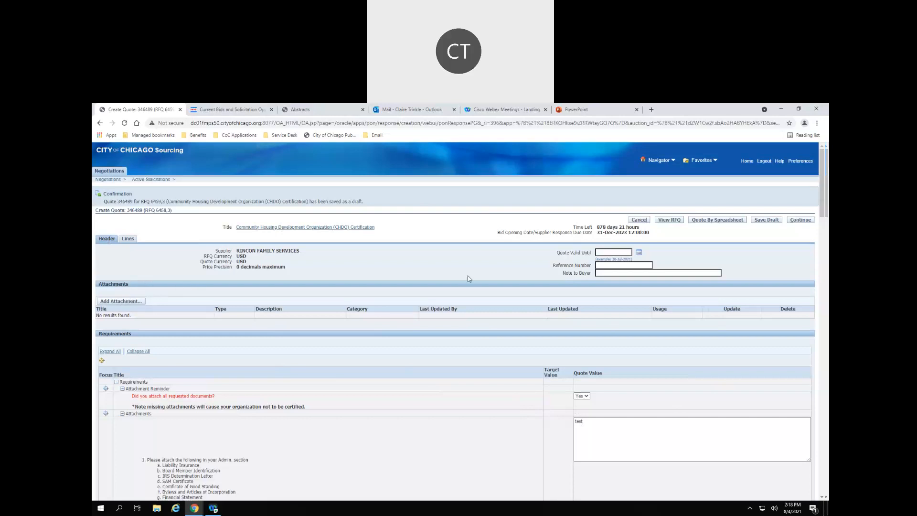
pyautogui.click(667, 222)
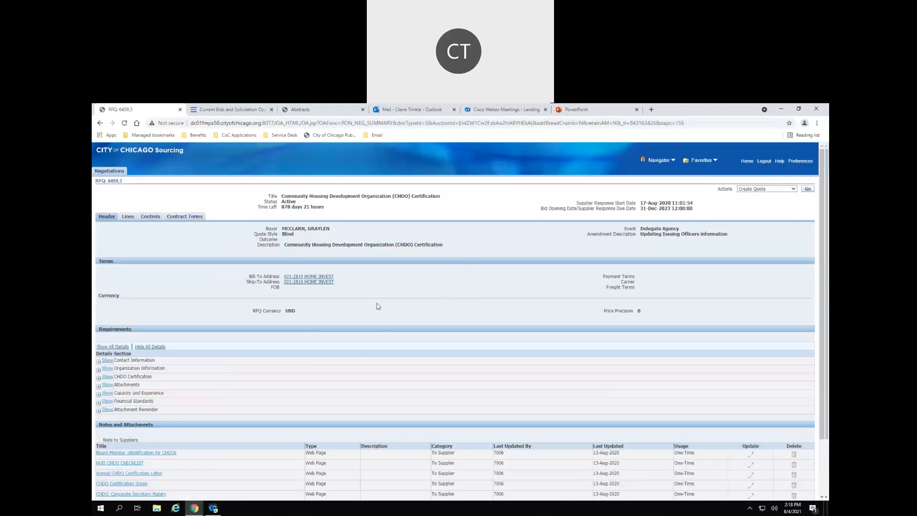
pyautogui.scroll(-3, 204, 368)
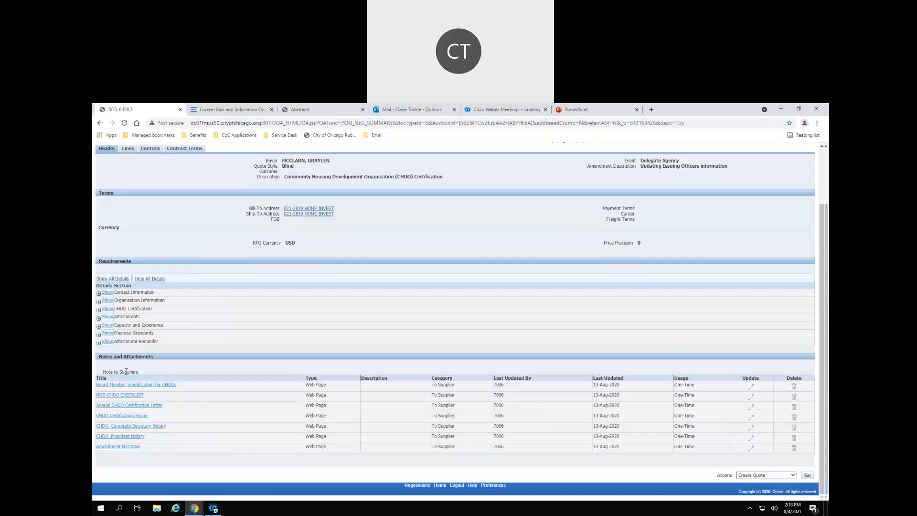
pyautogui.click(106, 294)
pyautogui.scroll(2, 231, 338)
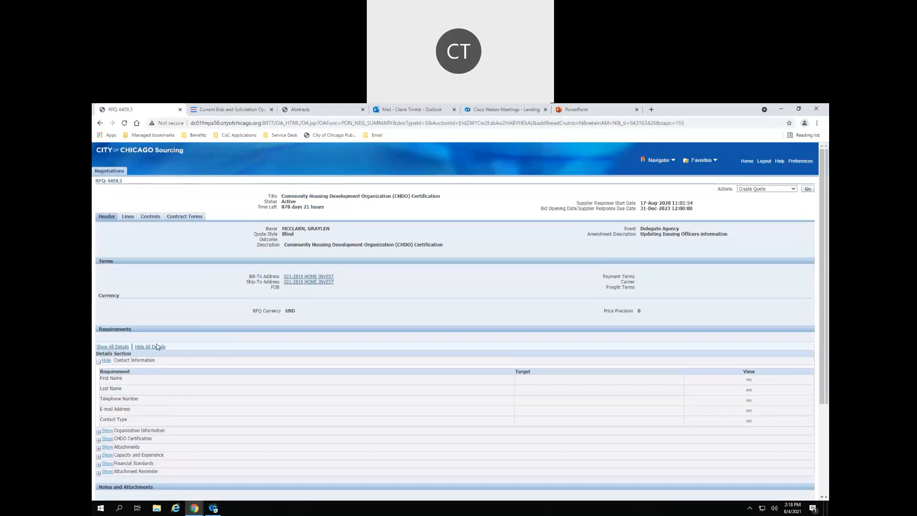
pyautogui.click(110, 171)
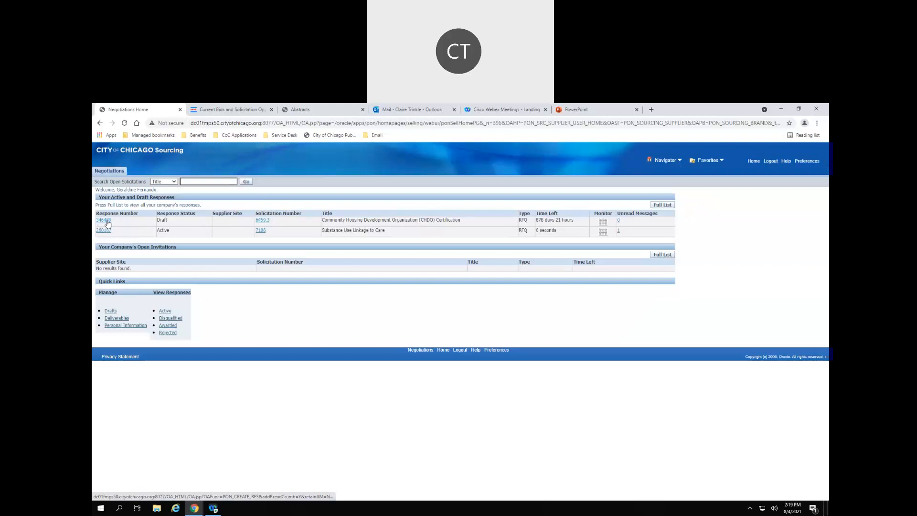
# - Reopen the draft quote, check the Lines quote price of 100 USD, and save as draft
pyautogui.click(105, 222)
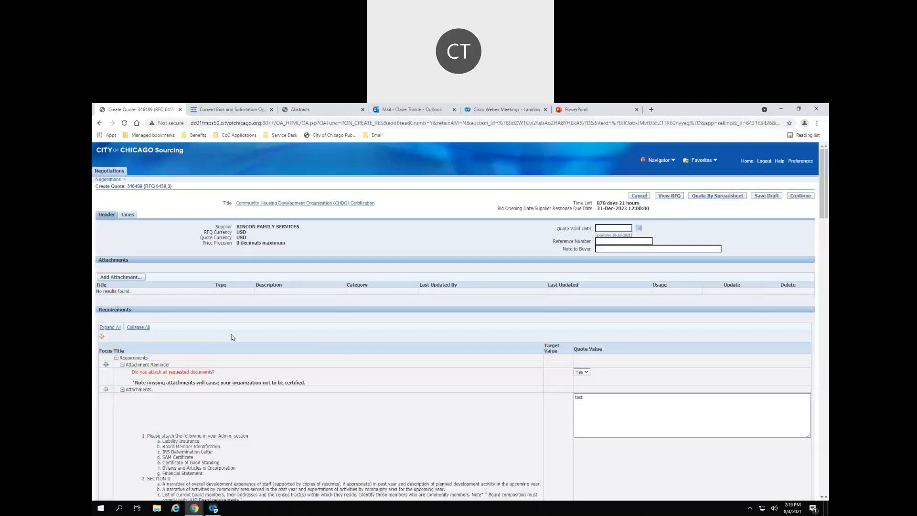
pyautogui.scroll(-12, 441, 336)
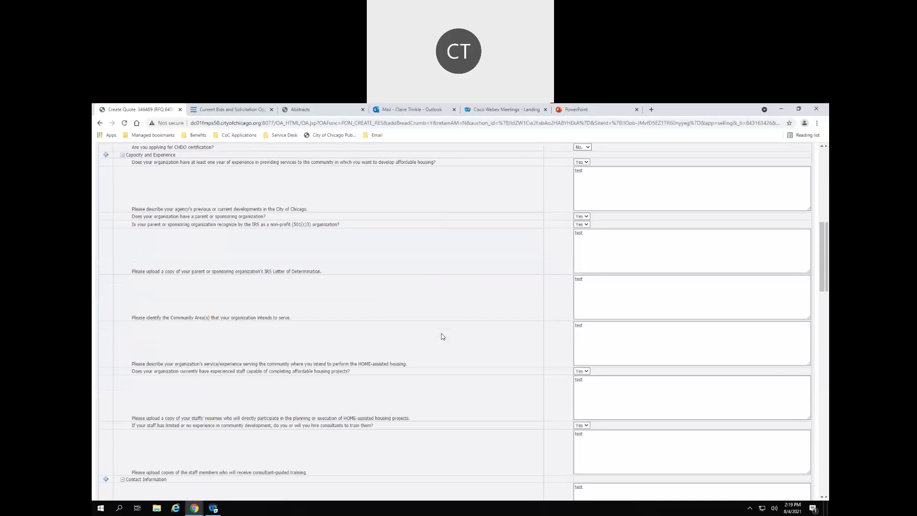
pyautogui.scroll(15, 441, 336)
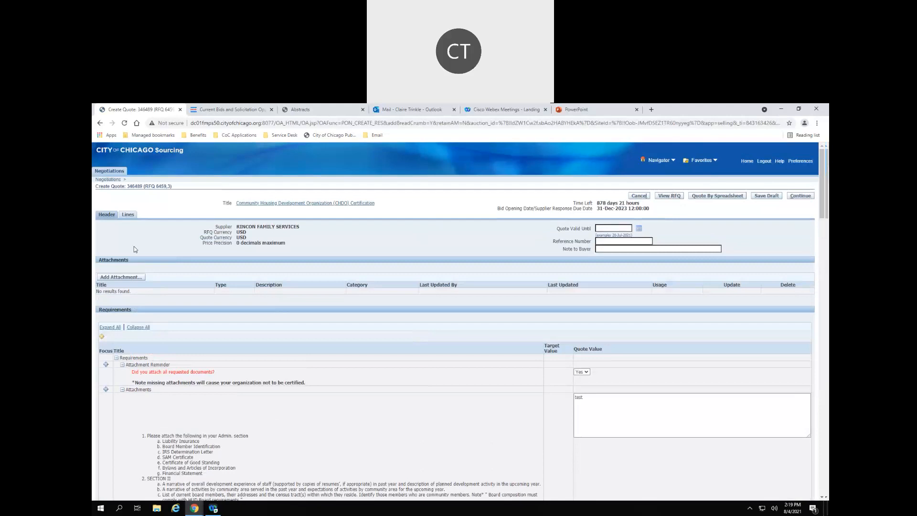
pyautogui.click(128, 214)
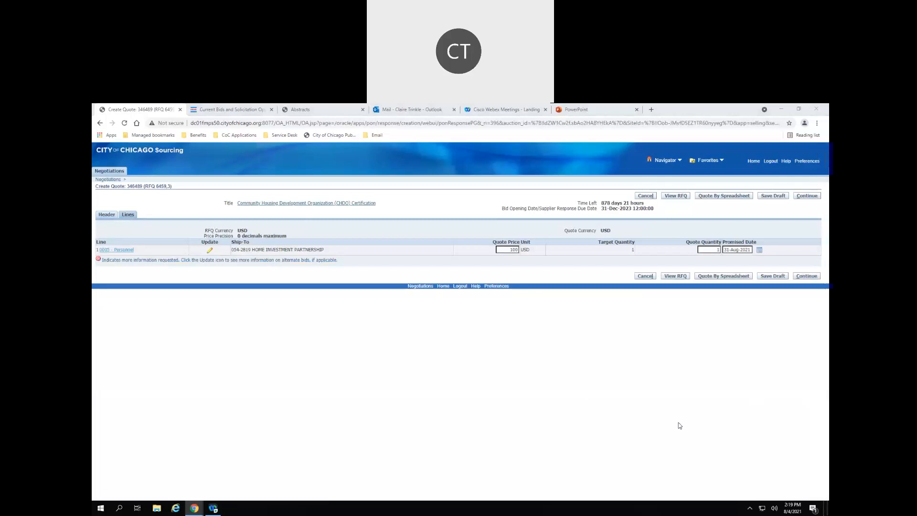
pyautogui.doubleClick(512, 249)
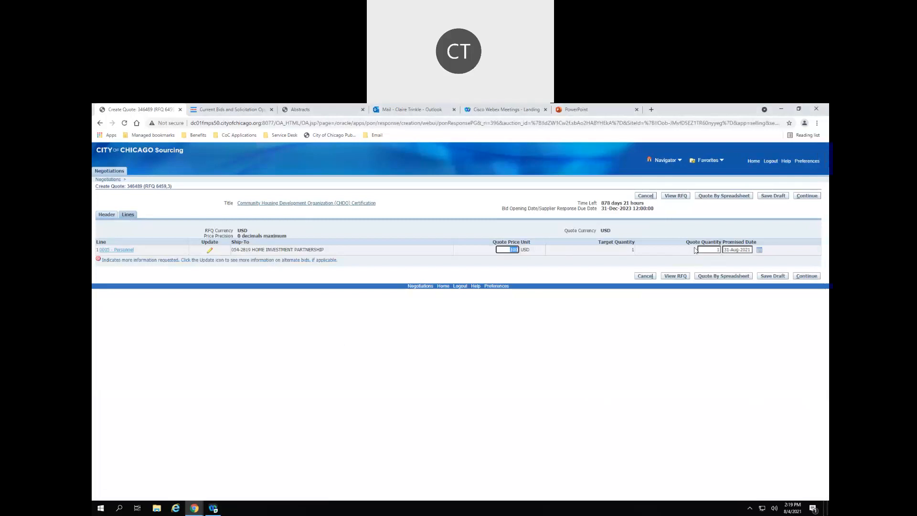
pyautogui.click(770, 197)
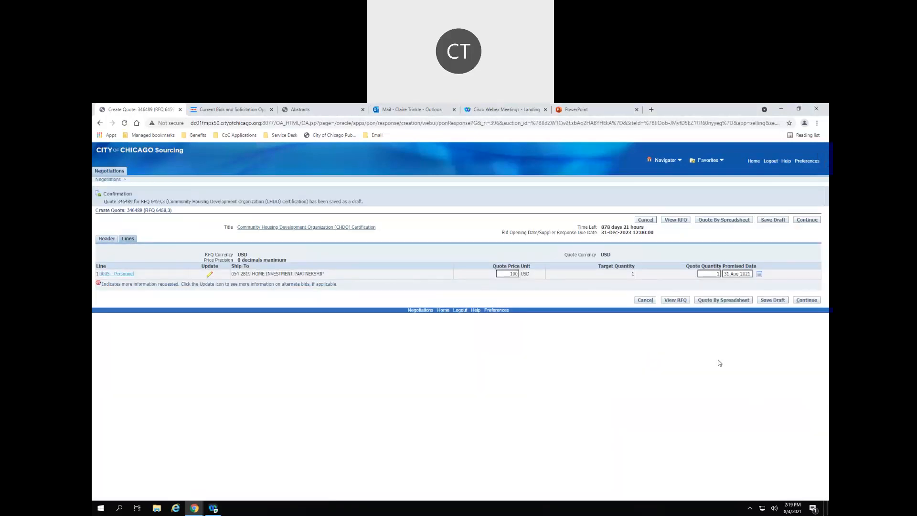
# - Look over the quote on Review and Submit, then cancel without submitting and confirm
pyautogui.click(811, 302)
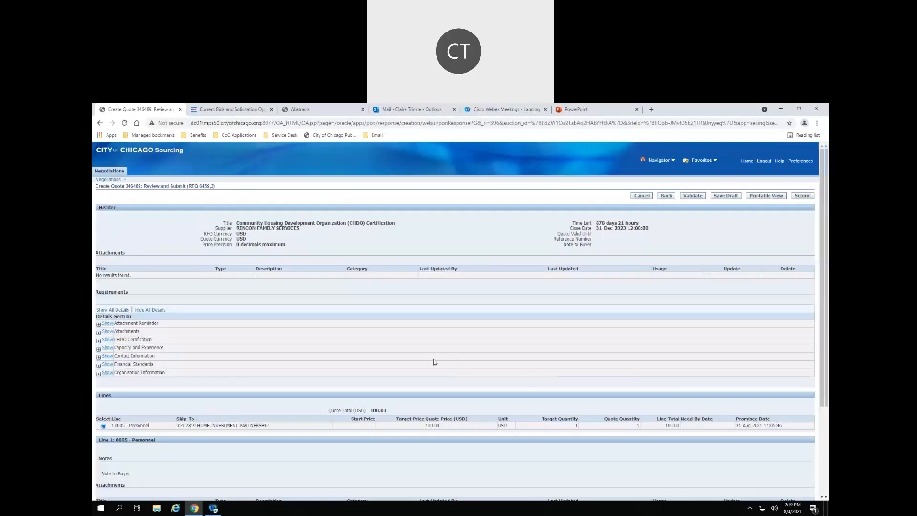
pyautogui.scroll(-3, 346, 304)
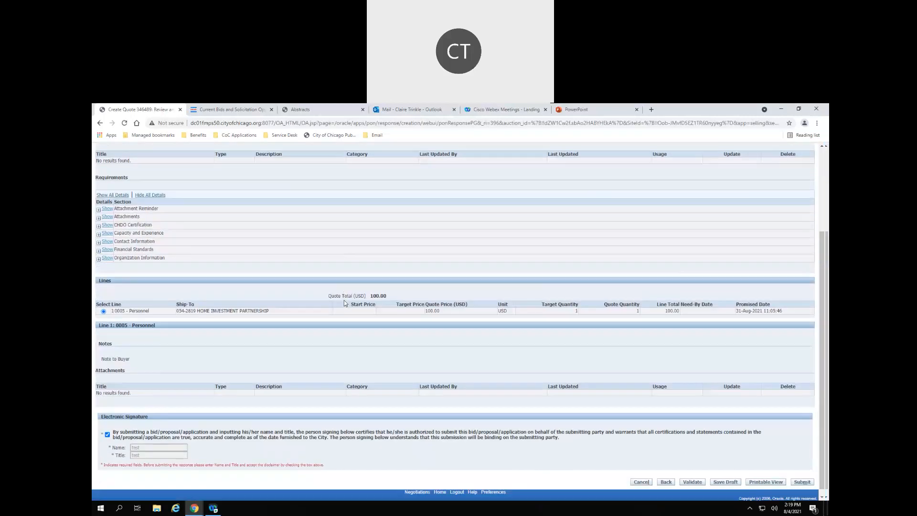
pyautogui.scroll(3, 454, 269)
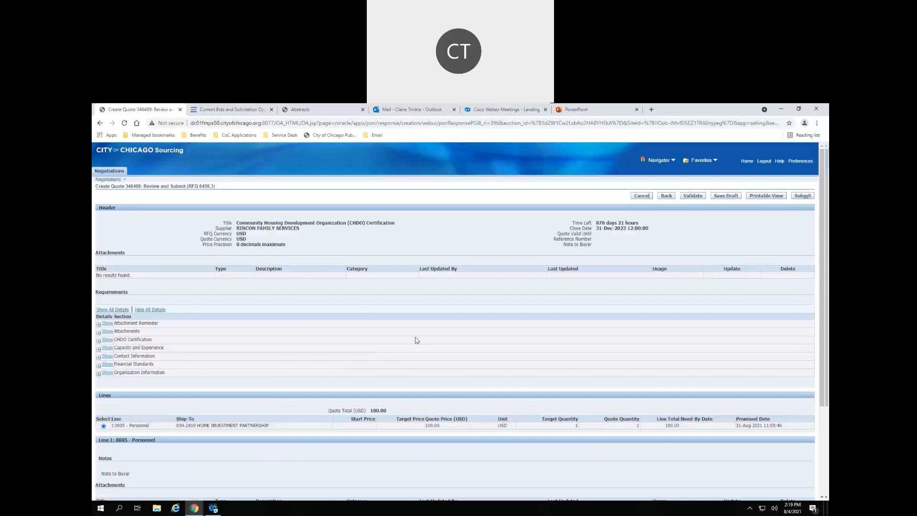
pyautogui.scroll(-5, 416, 339)
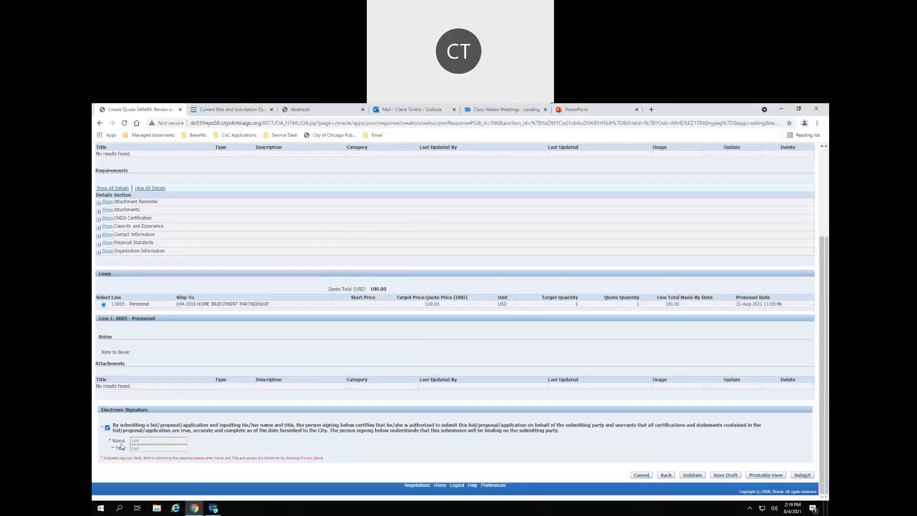
pyautogui.scroll(1, 148, 445)
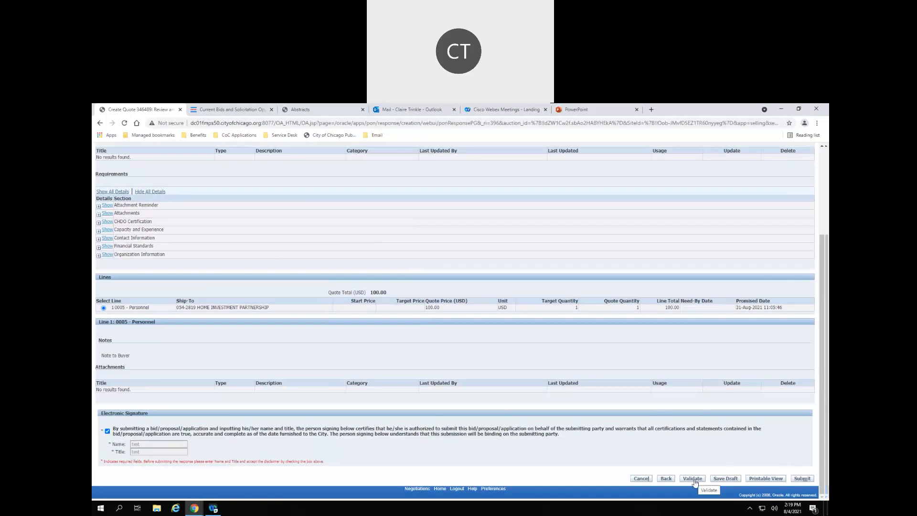
pyautogui.scroll(3, 641, 415)
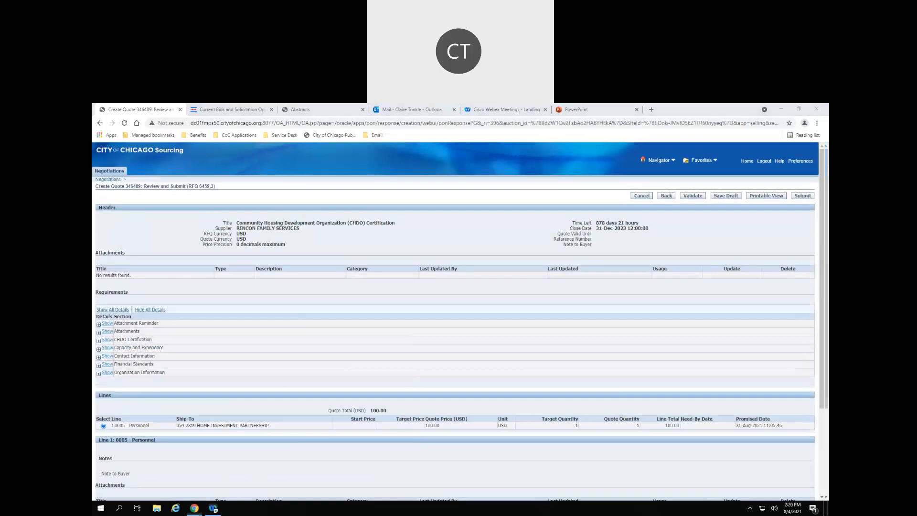
pyautogui.click(104, 153)
pyautogui.click(496, 182)
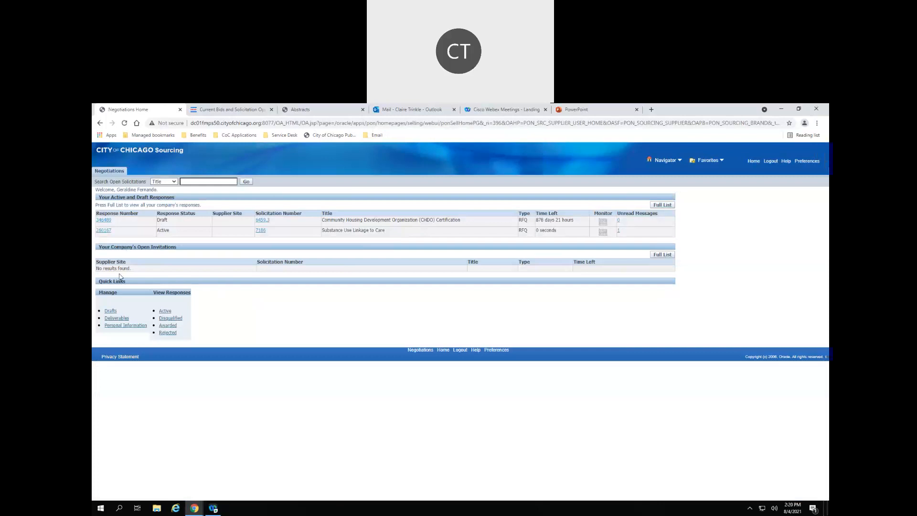
pyautogui.click(664, 206)
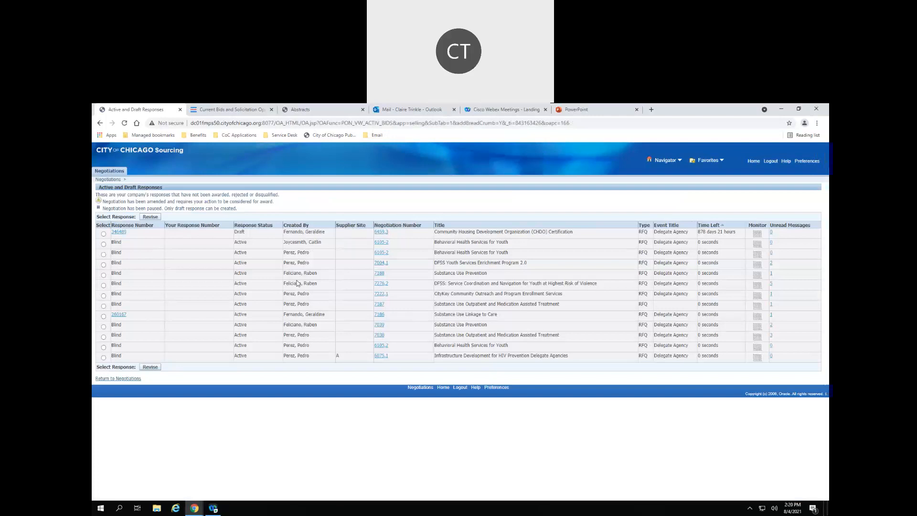
pyautogui.click(104, 234)
pyautogui.click(153, 218)
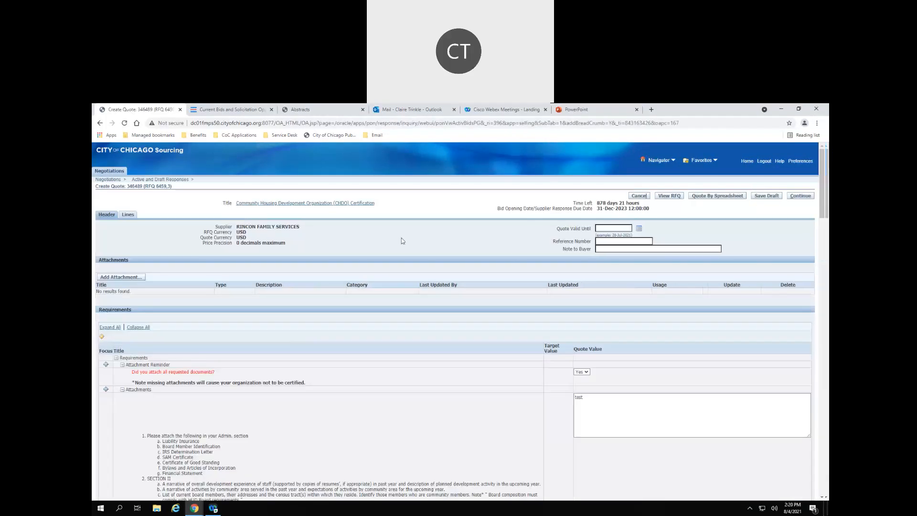
pyautogui.scroll(-5, 384, 265)
pyautogui.scroll(-10, 381, 262)
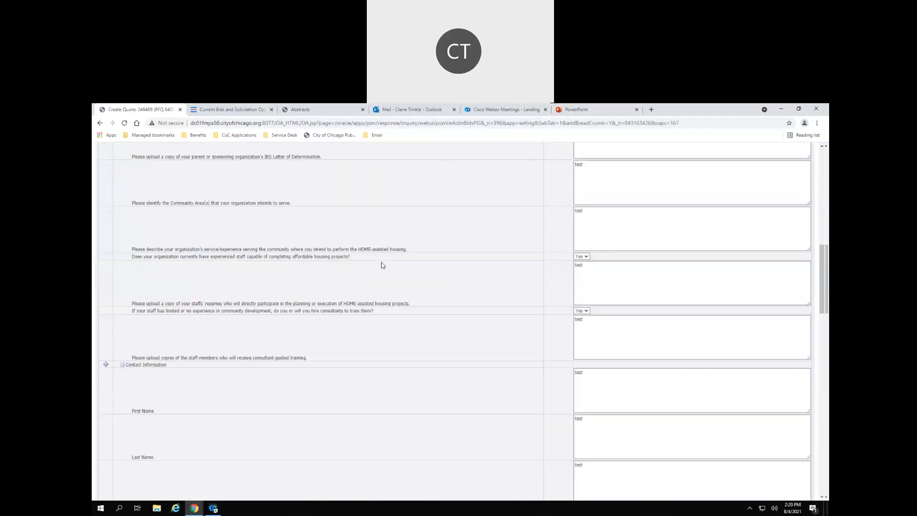
pyautogui.scroll(20, 375, 256)
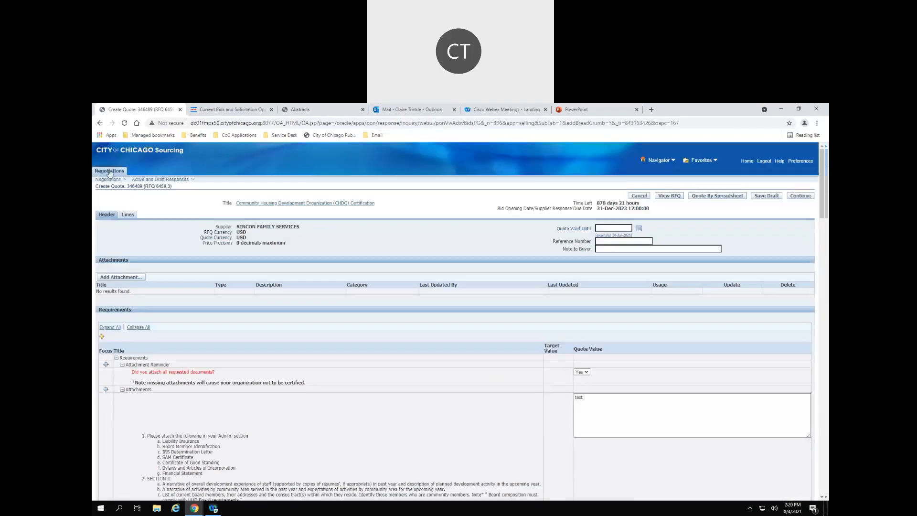
pyautogui.click(108, 171)
pyautogui.click(493, 184)
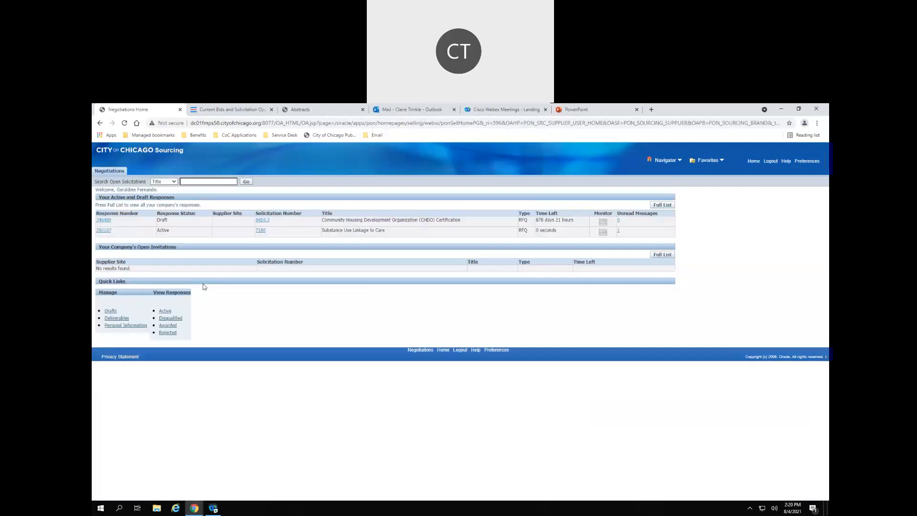
pyautogui.click(110, 311)
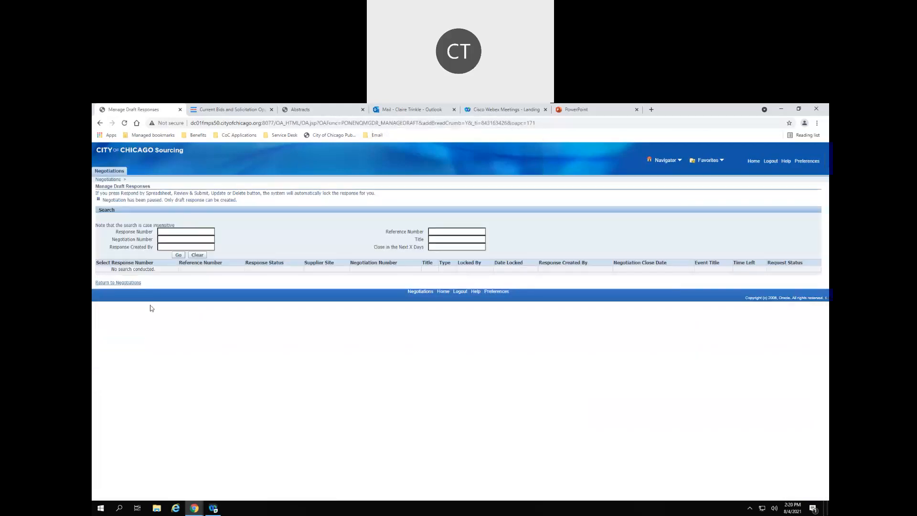
pyautogui.click(171, 230)
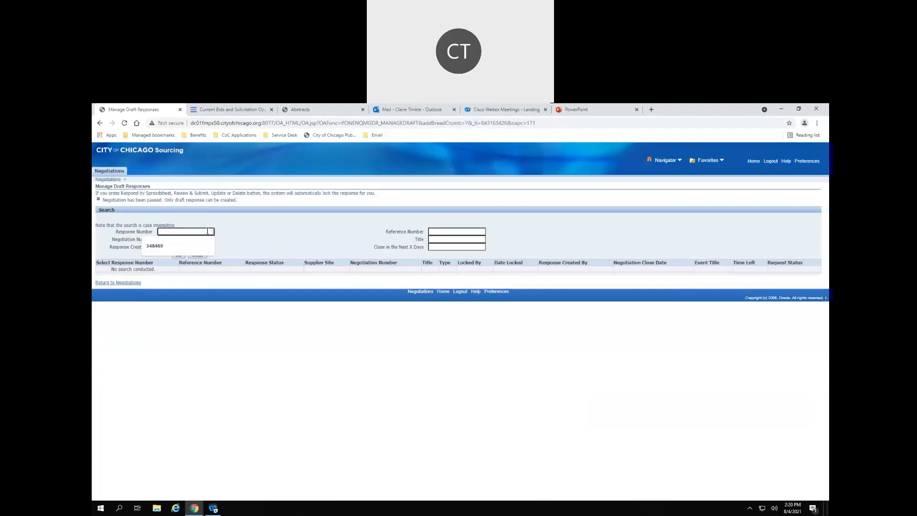
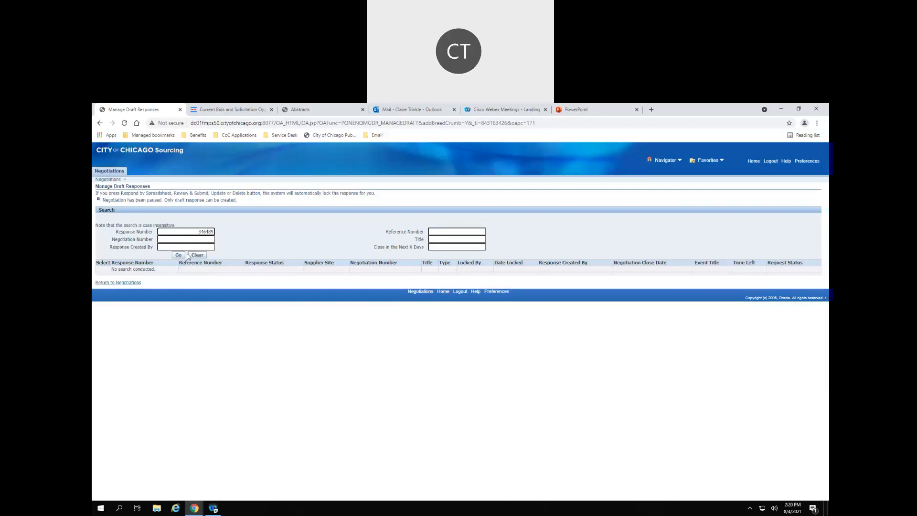
pyautogui.click(176, 255)
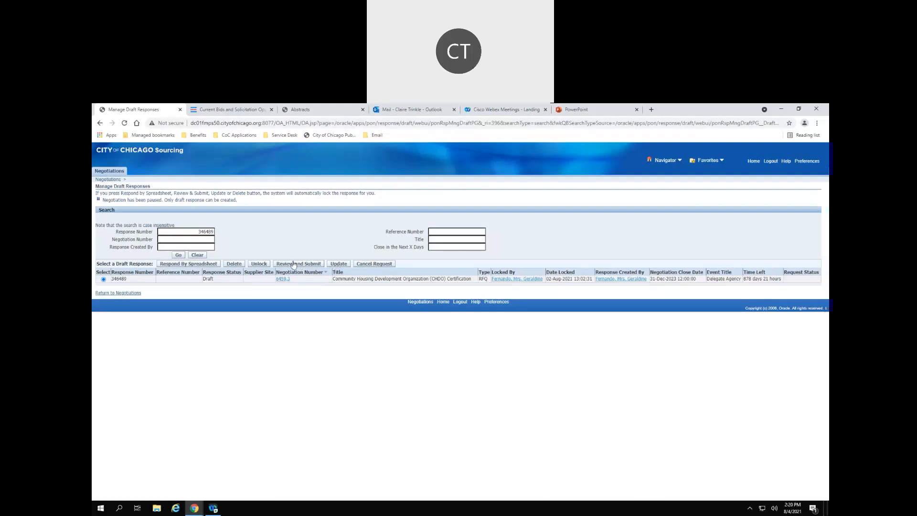
pyautogui.click(118, 294)
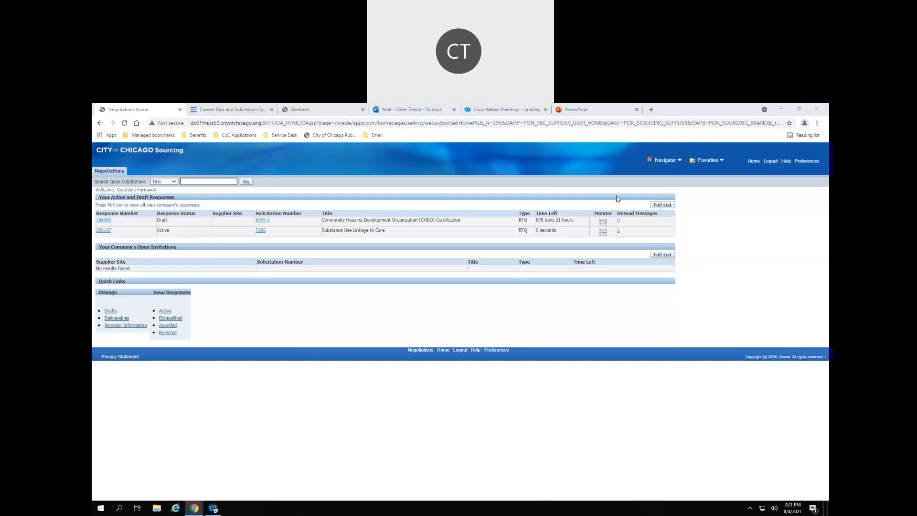
# - Use the Home link on Negotiations Home to return to the Oracle Applications home page
pyautogui.click(754, 161)
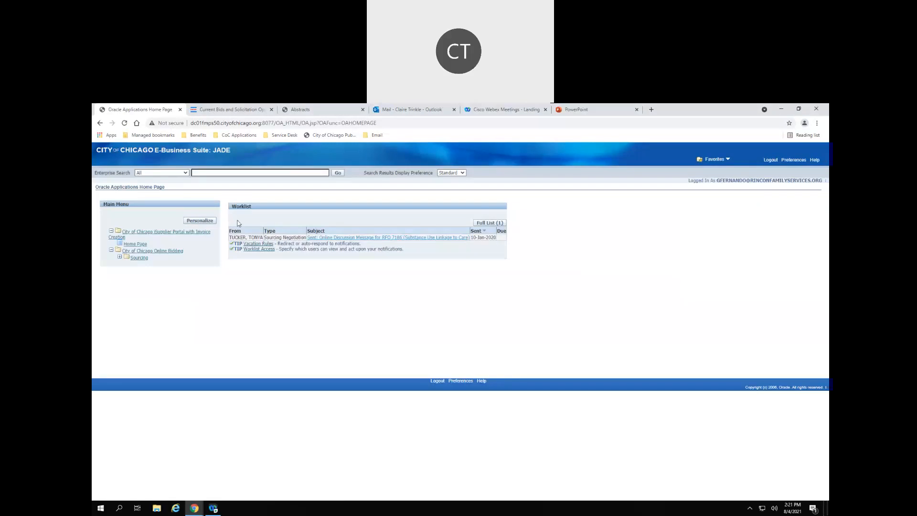